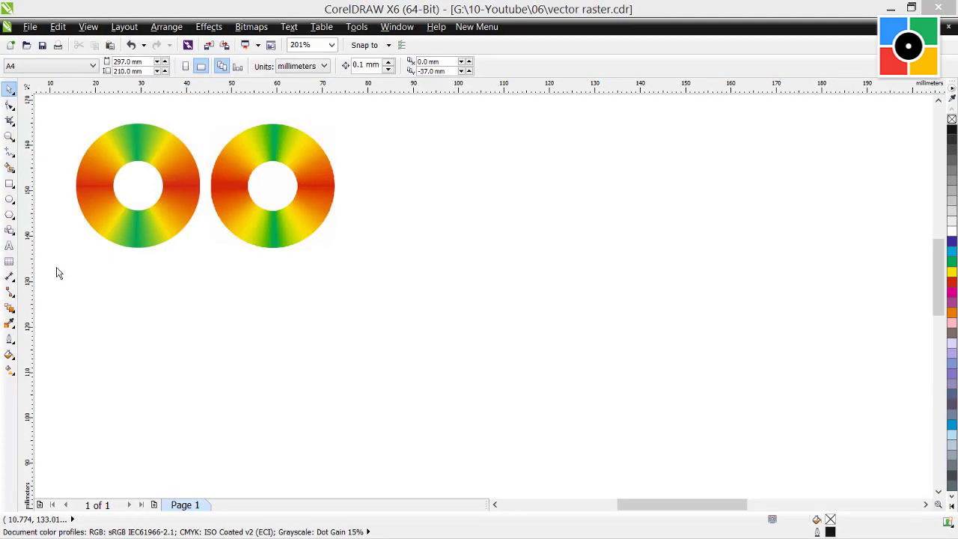
- Marquee-select both red-yellow-green conical gradient rings with the Pick tool
left_click(56, 272)
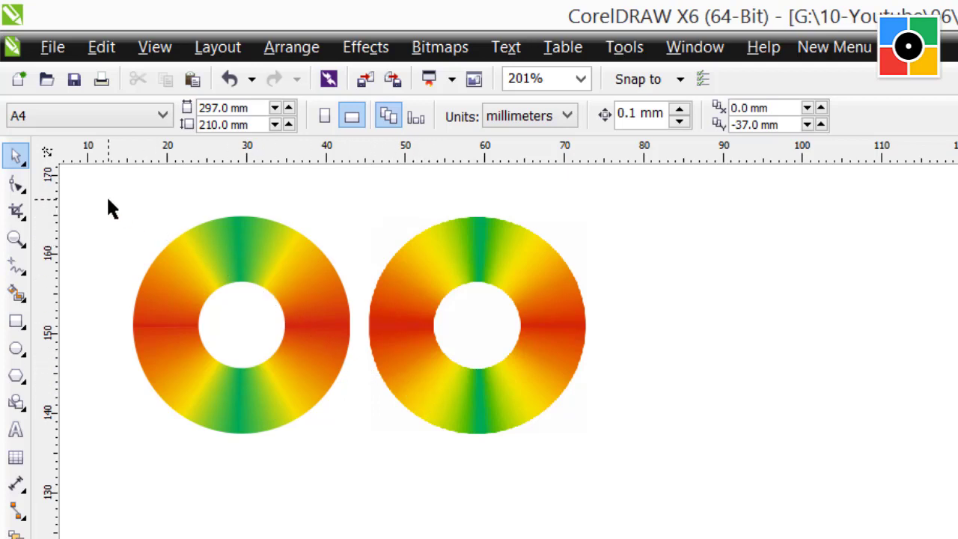
left_click_drag(104, 196, 644, 473)
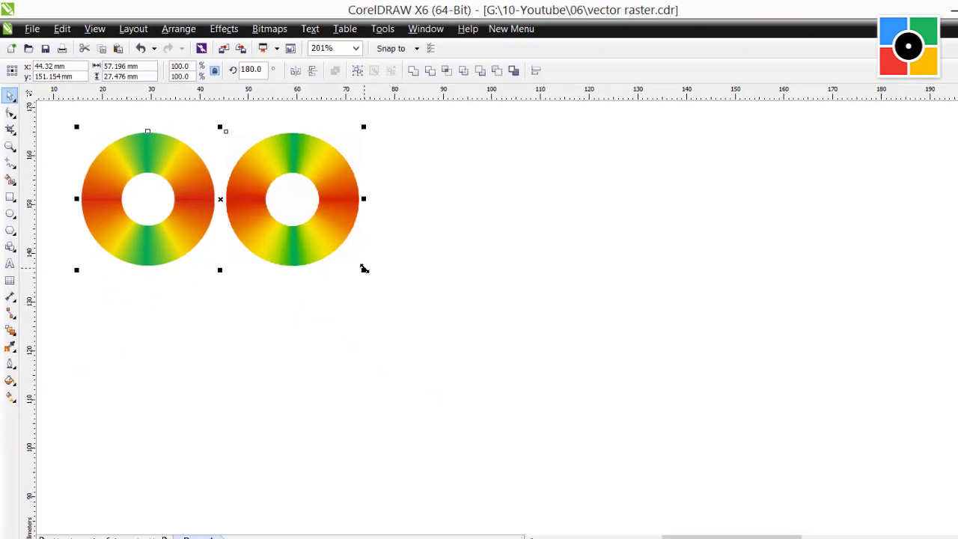
- Scale both rings proportionally to about 278.5% and deselect them
left_click_drag(364, 268, 802, 475)
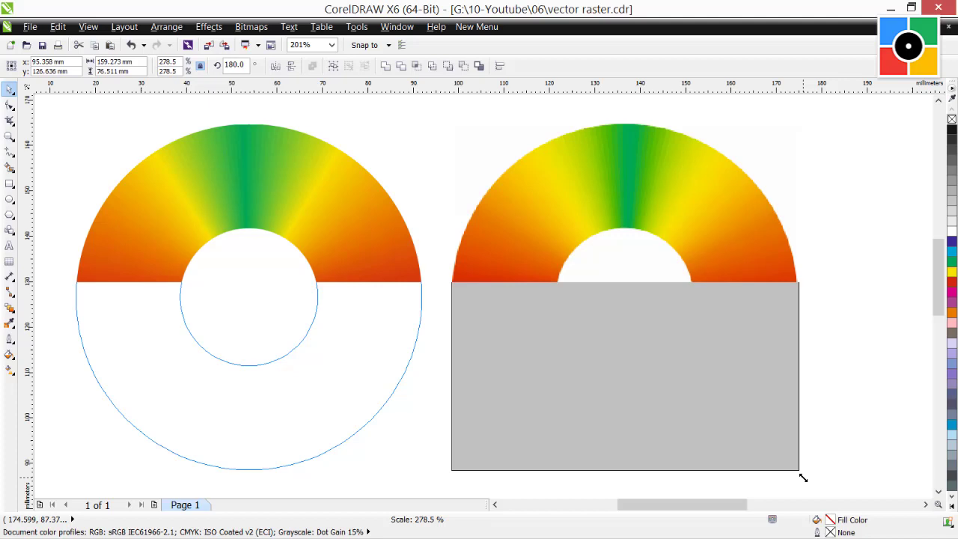
left_click(823, 434)
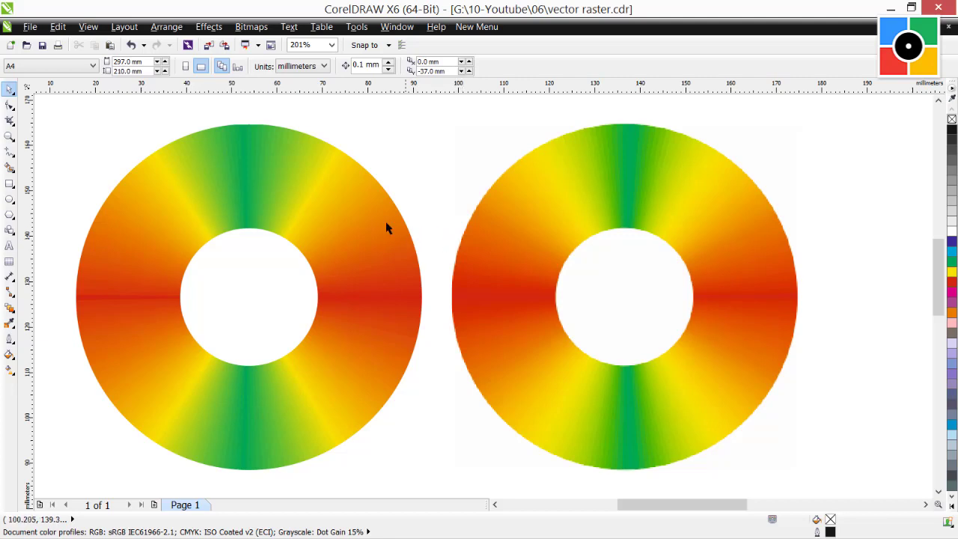
- Zoom into the gap between the rings and the raster ring's stepped edge, then zoom out
left_click(9, 136)
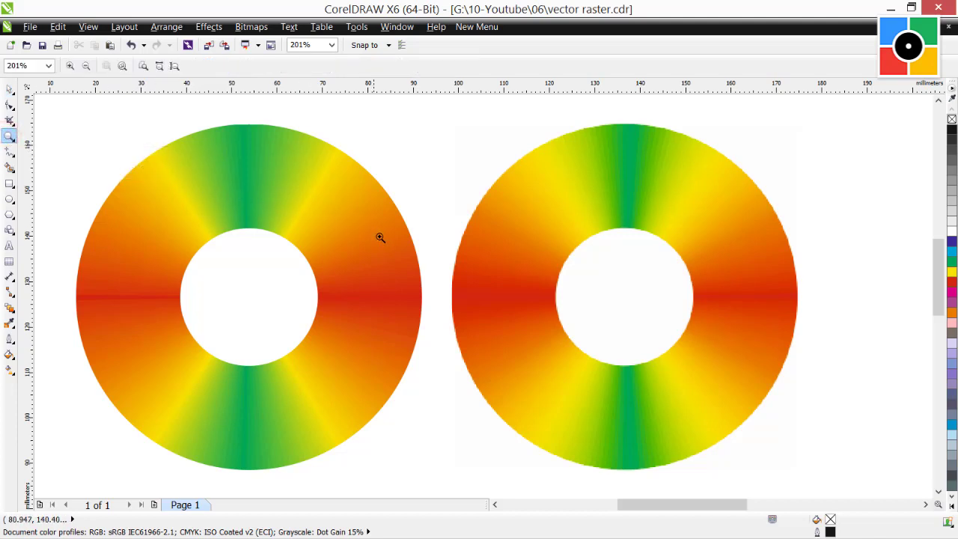
left_click_drag(387, 241, 482, 277)
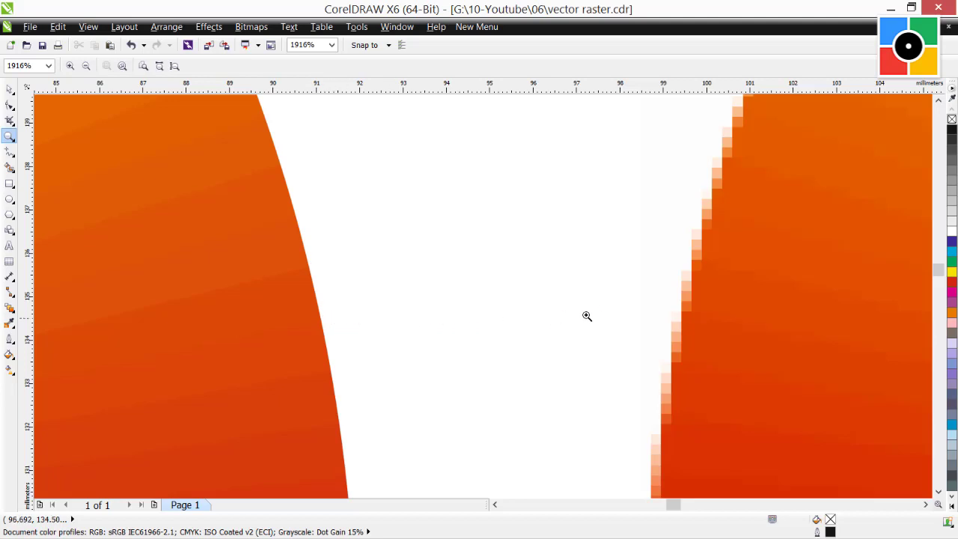
left_click_drag(614, 238, 756, 343)
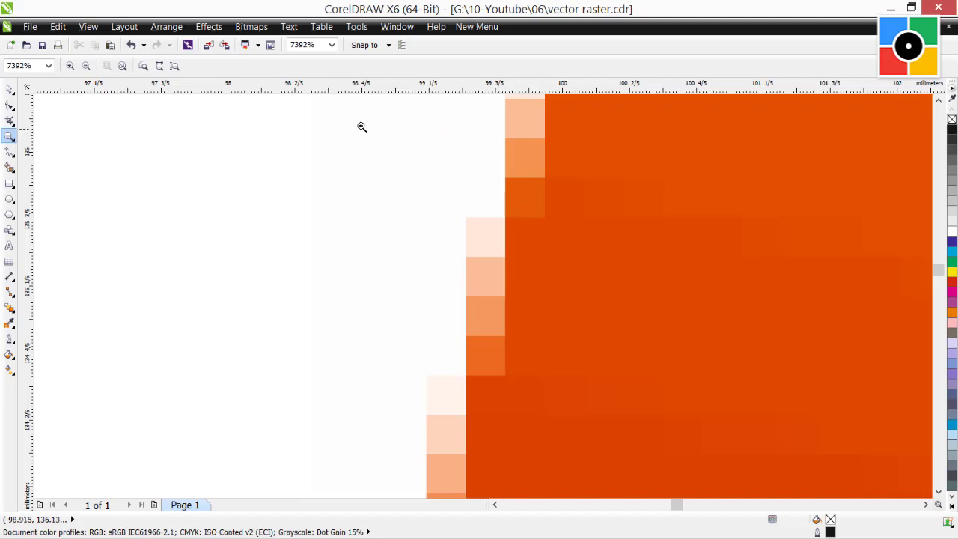
left_click(86, 67)
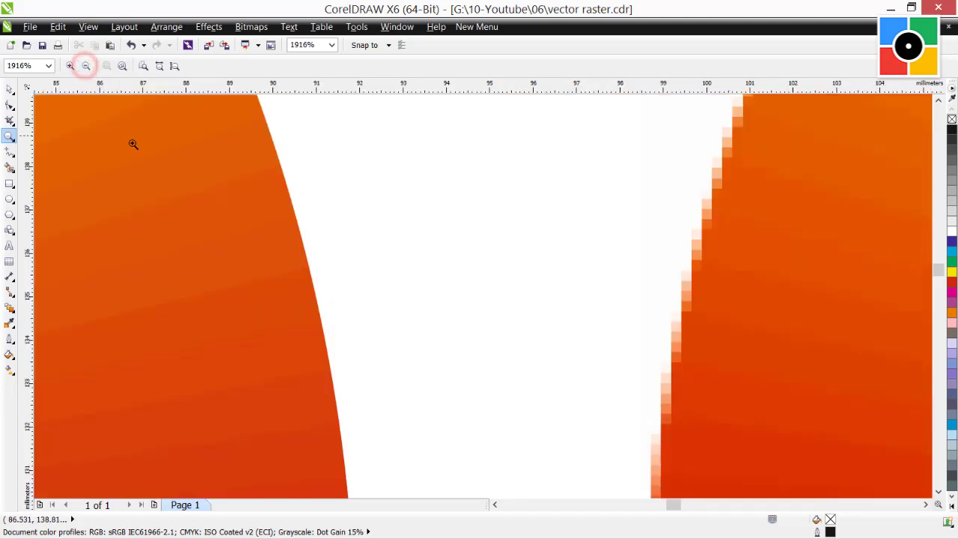
- Zoom into the vector ring's smooth edge, zoom back out, and return to the Pick tool
left_click_drag(235, 226, 374, 305)
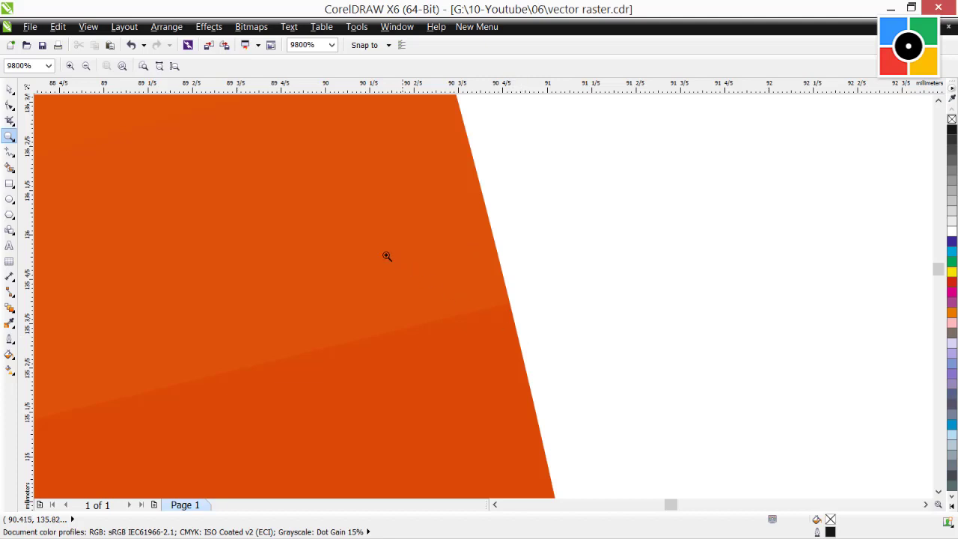
left_click(87, 66)
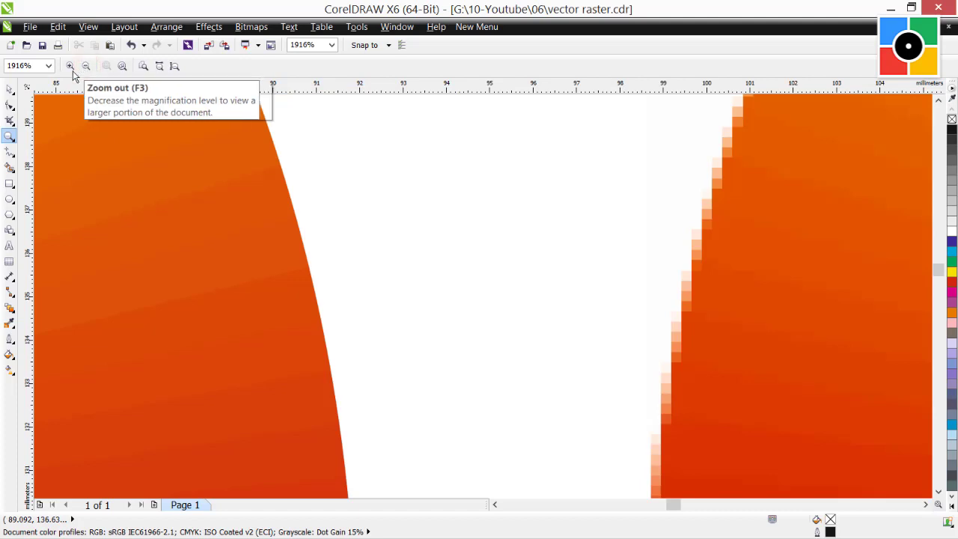
left_click(8, 88)
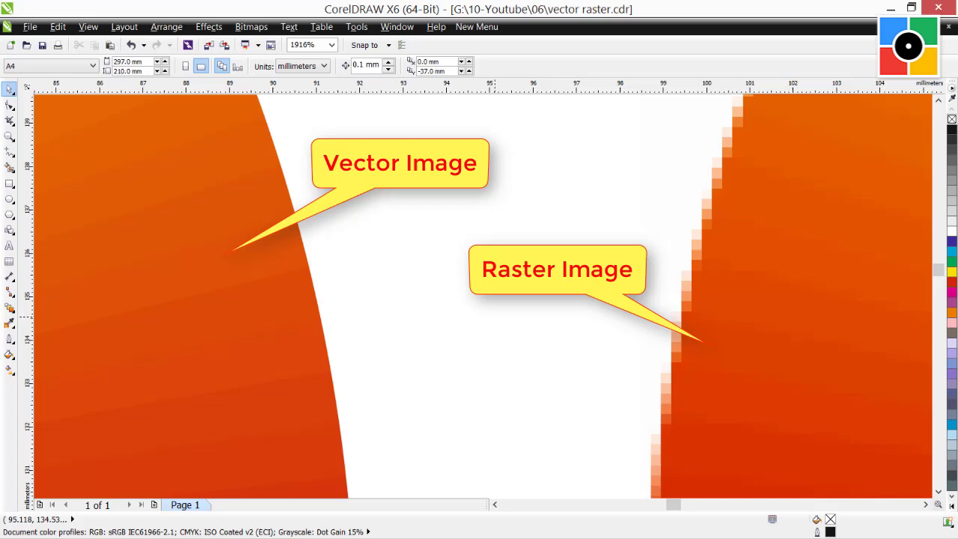
- Zoom (Z) into the raster ring's pixelated edge
key("z")
left_click_drag(595, 143, 787, 247)
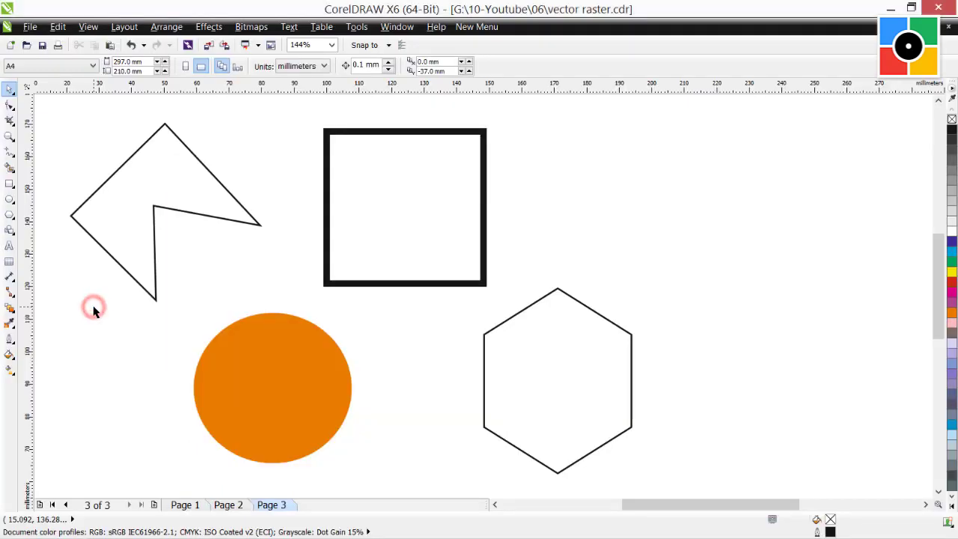
- Draw a zigzag polyline to the right of the thick-outlined square, then deselect it
left_click(202, 214)
left_click(275, 356)
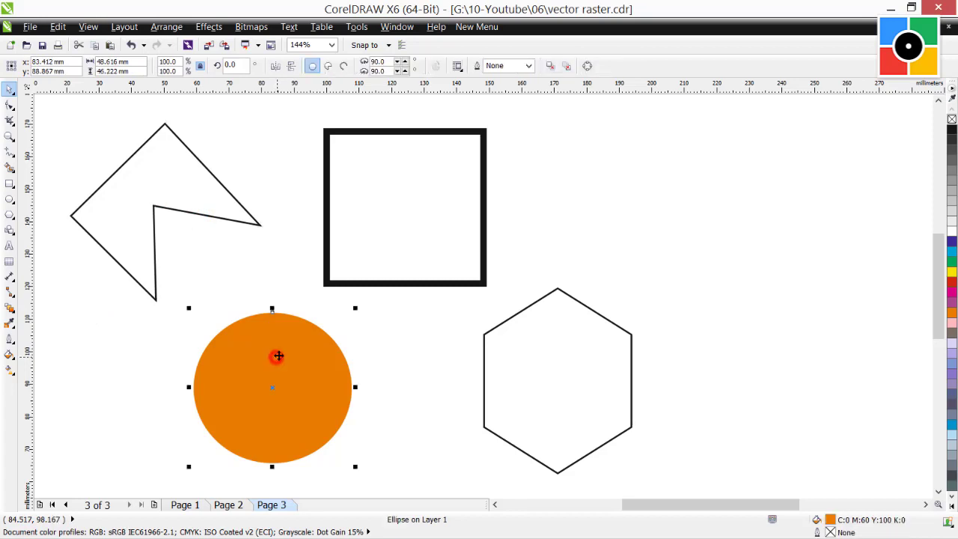
left_click(382, 284)
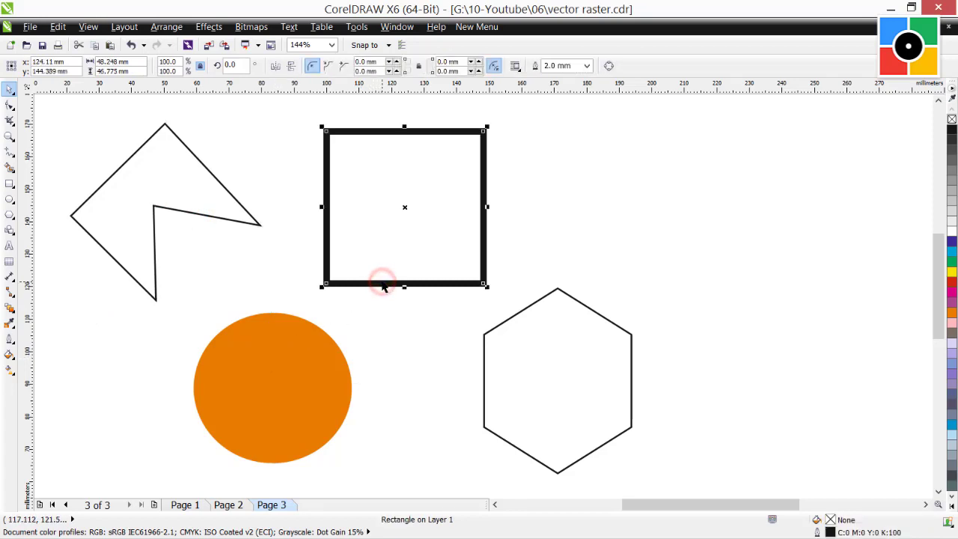
left_click(10, 151)
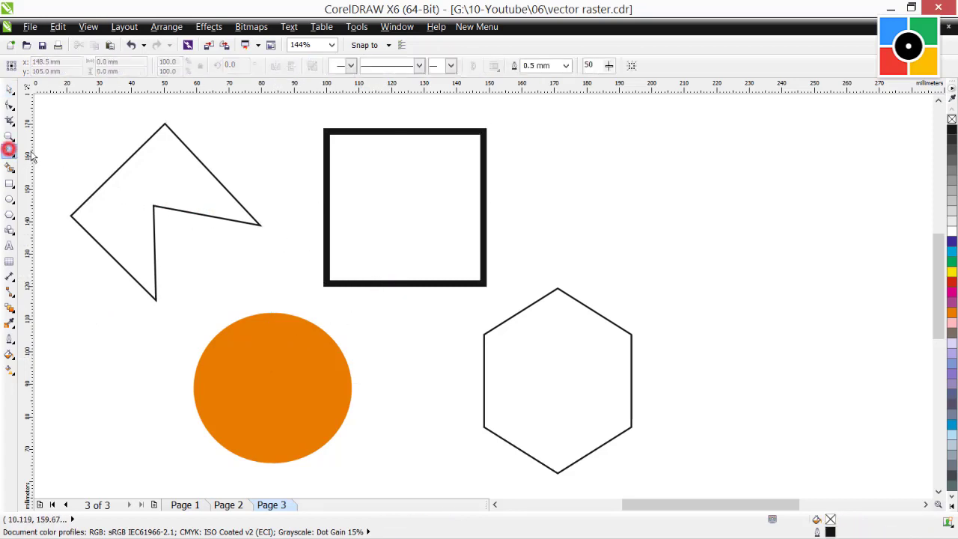
left_click(589, 191)
left_click(641, 284)
left_click(642, 284)
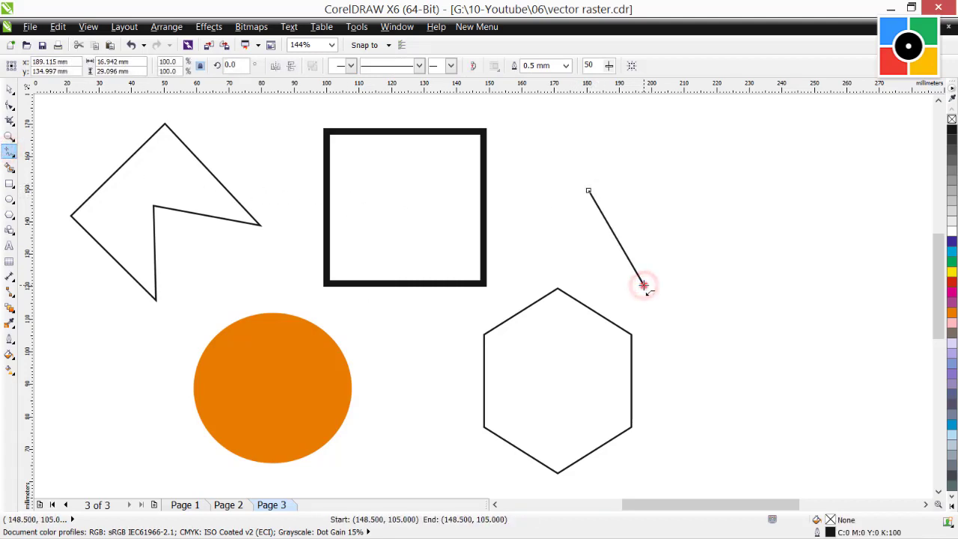
left_click(759, 161)
left_click(759, 160)
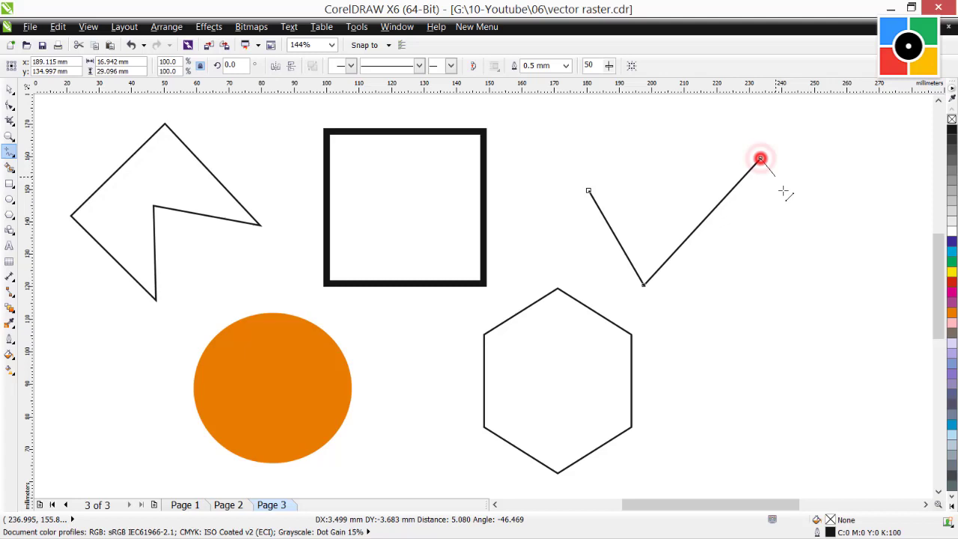
left_click(882, 312)
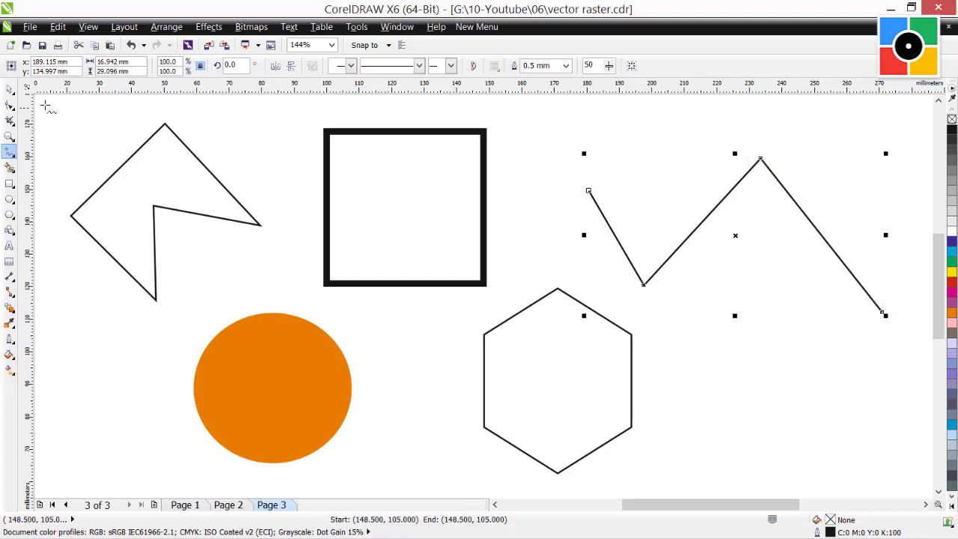
left_click(9, 89)
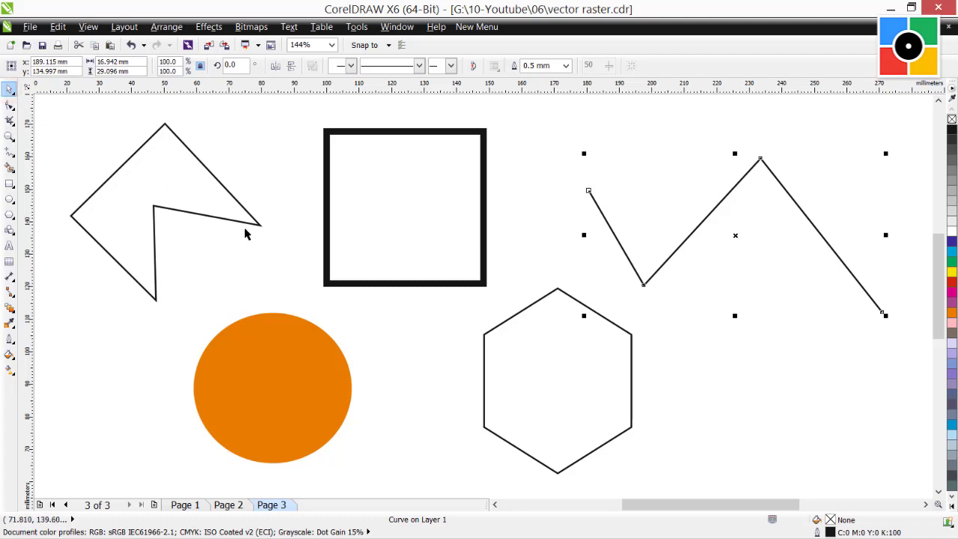
left_click(272, 255)
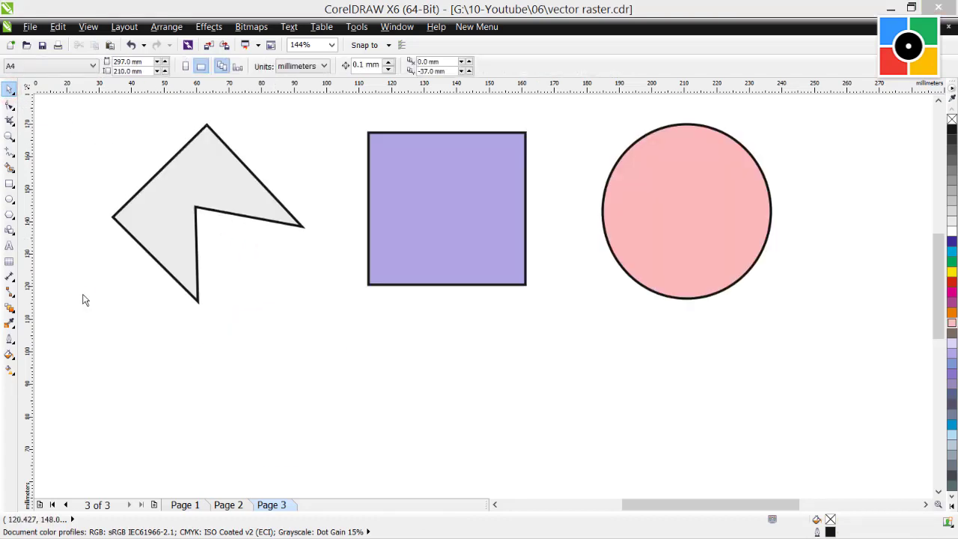
- Draw a W-shaped polyline beneath the grey notched polygon, then deselect it
left_click(83, 295)
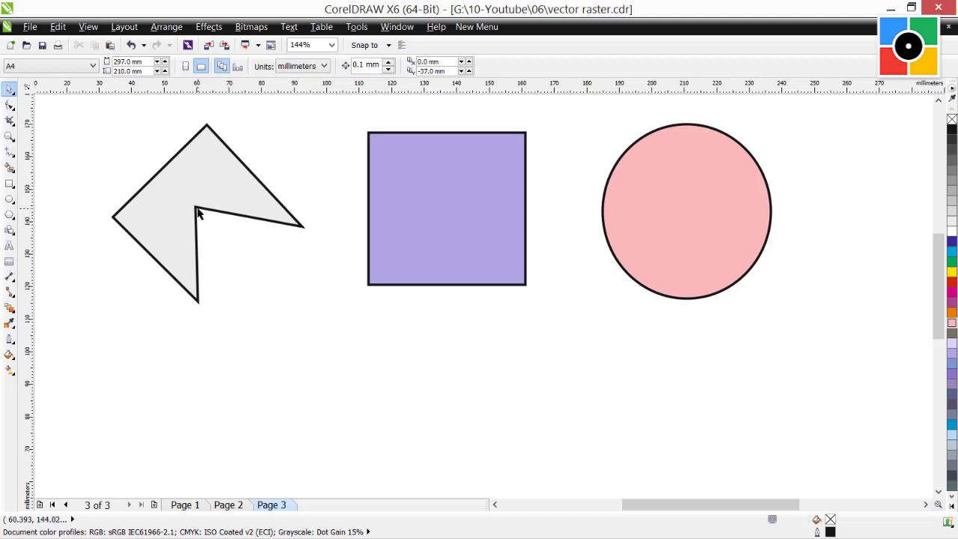
left_click(9, 151)
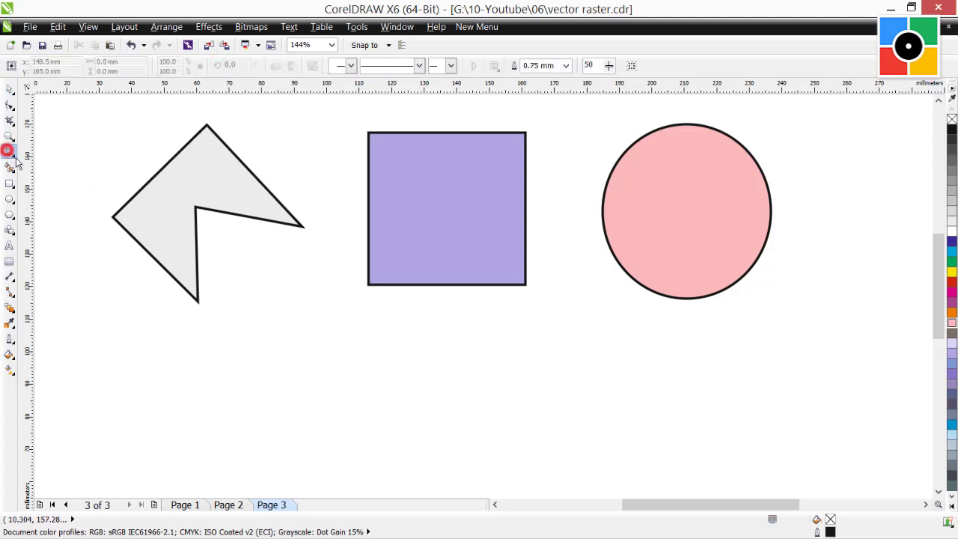
left_click(165, 339)
left_click(215, 440)
left_click(275, 338)
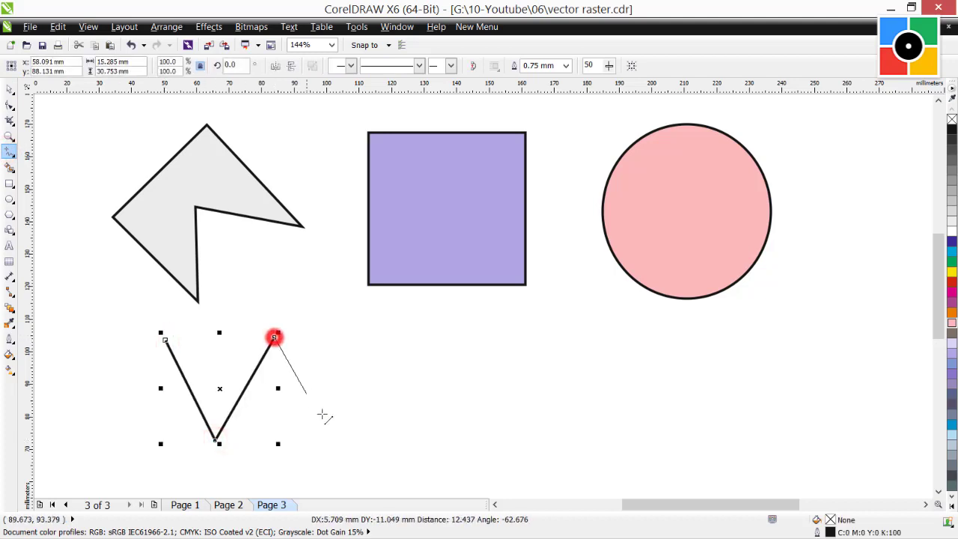
left_click(339, 438)
double_click(380, 323)
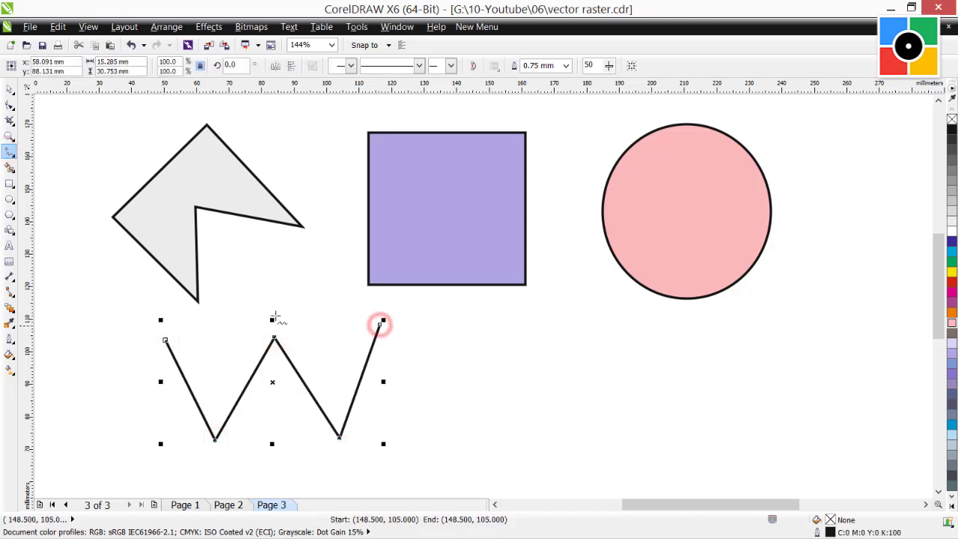
left_click(8, 88)
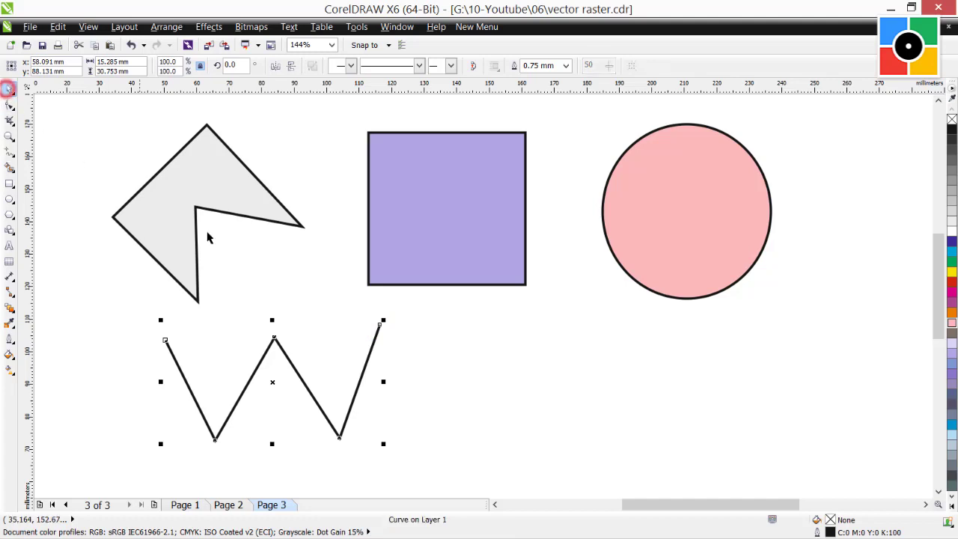
left_click(473, 358)
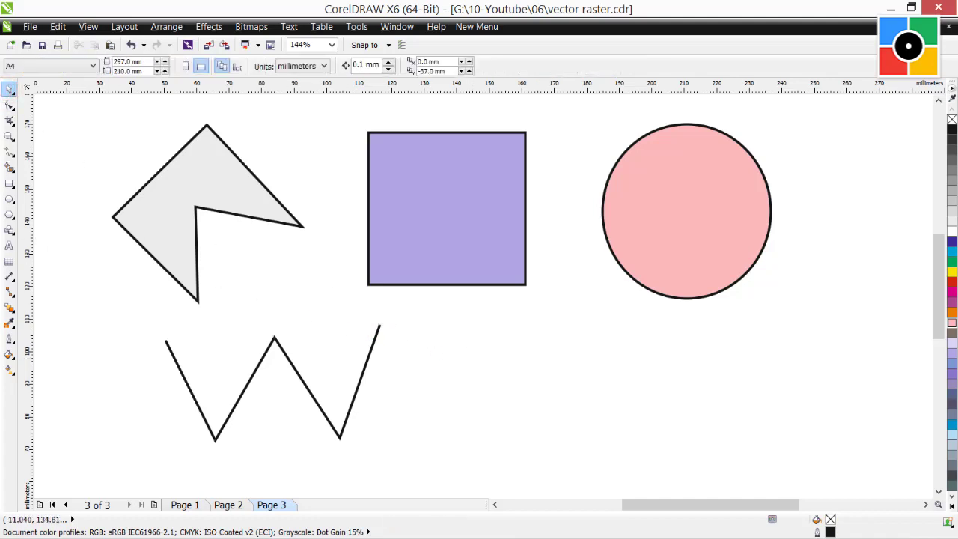